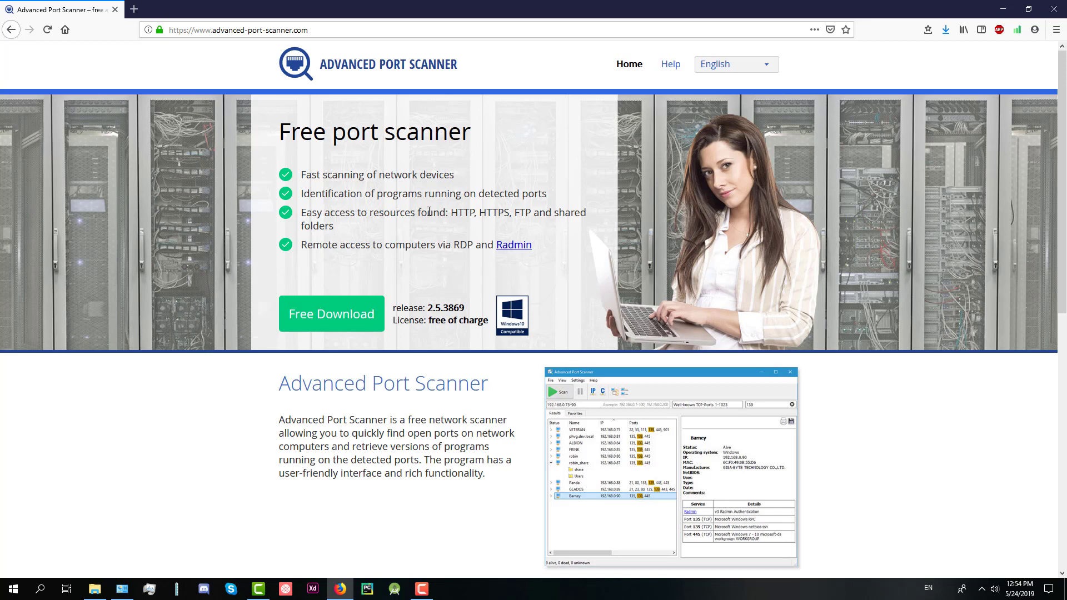
{"action": "scroll", "coordinate": [364, 246], "scroll_direction": "down", "scroll_amount": 2}
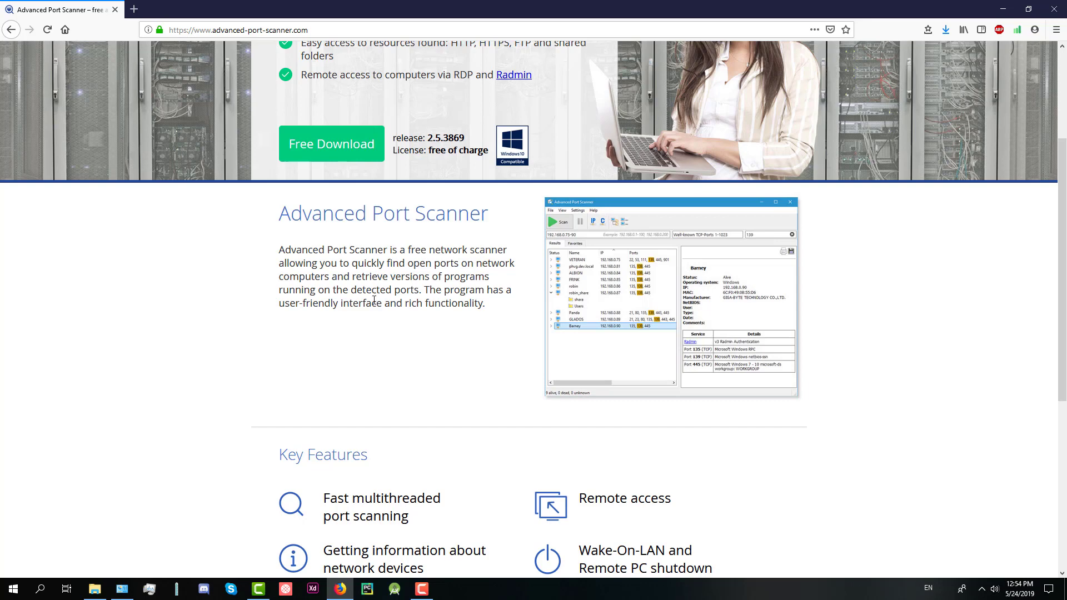
{"action": "scroll", "coordinate": [432, 325], "scroll_direction": "down", "scroll_amount": 2}
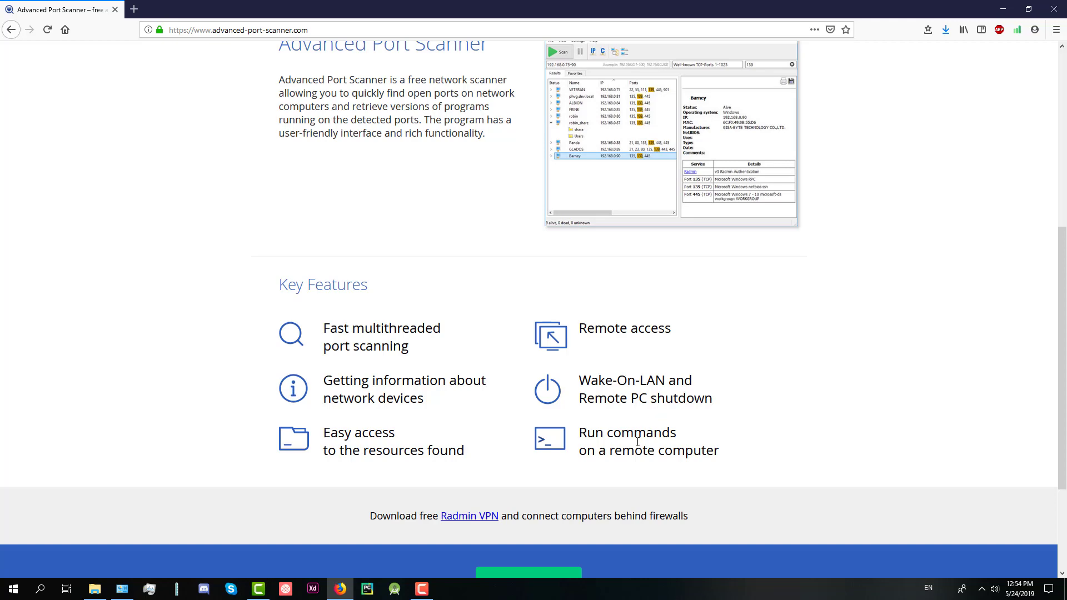
{"action": "scroll", "coordinate": [639, 442], "scroll_direction": "up", "scroll_amount": 4}
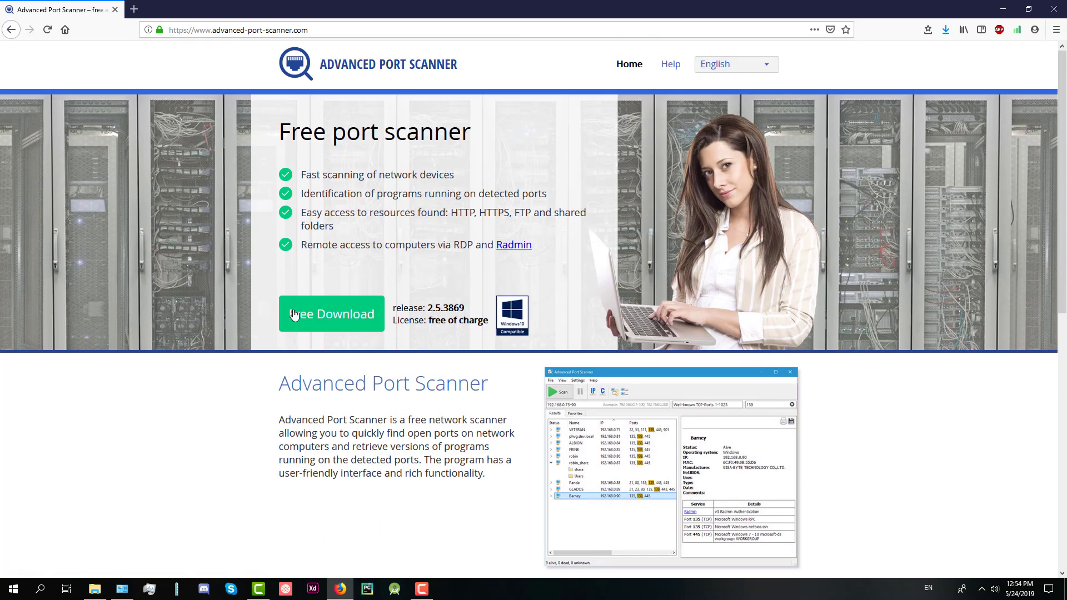
Step: Launch the downloaded Advanced Port Scanner exe as the portable version without installing
{"action": "left_click", "coordinate": [98, 592]}
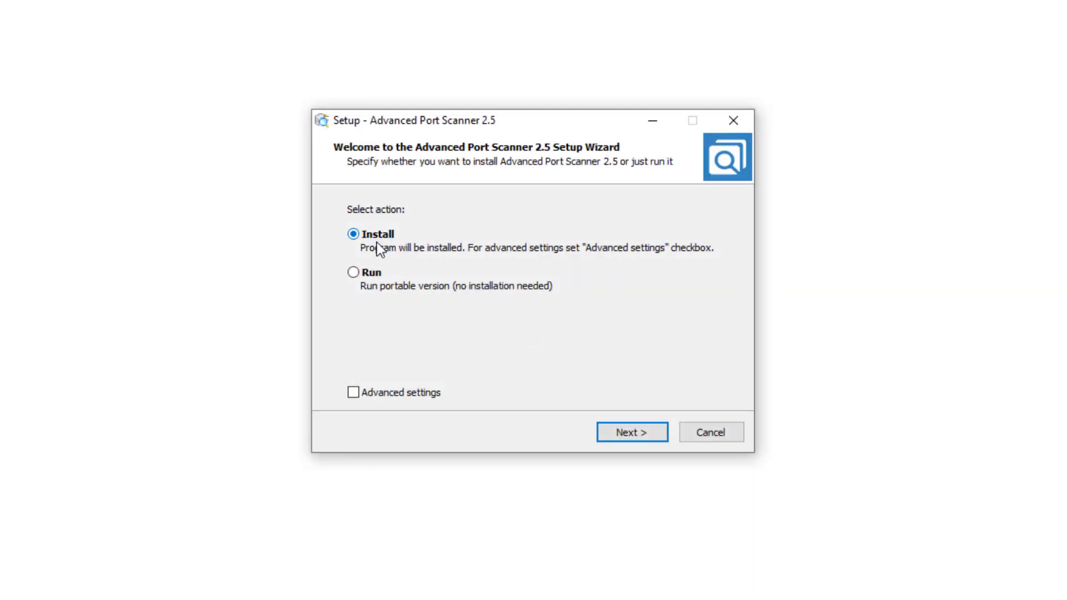
{"action": "left_click", "coordinate": [365, 276]}
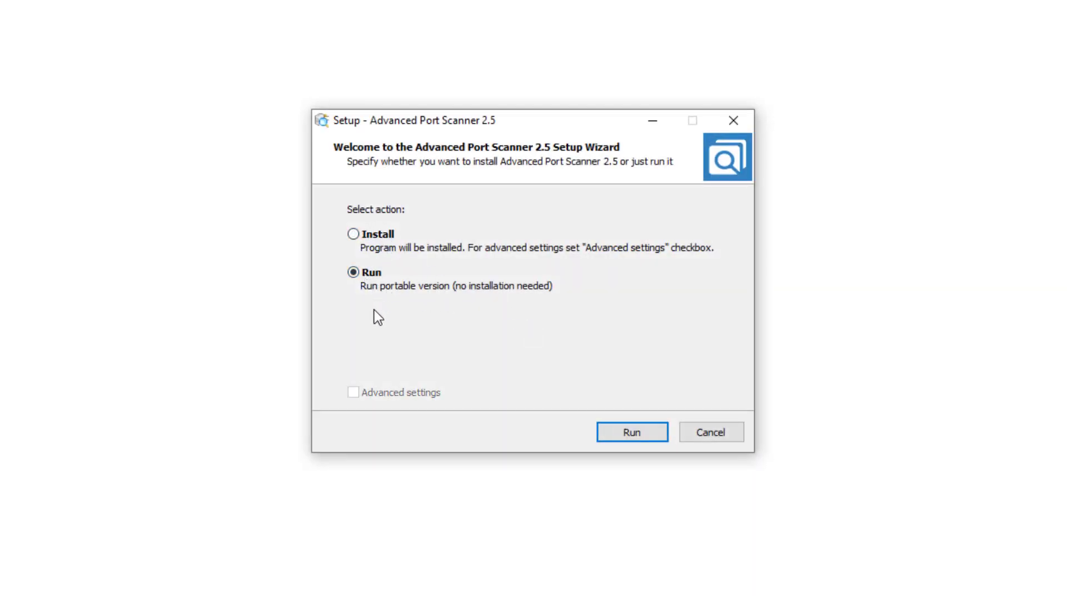
{"action": "left_click", "coordinate": [653, 439]}
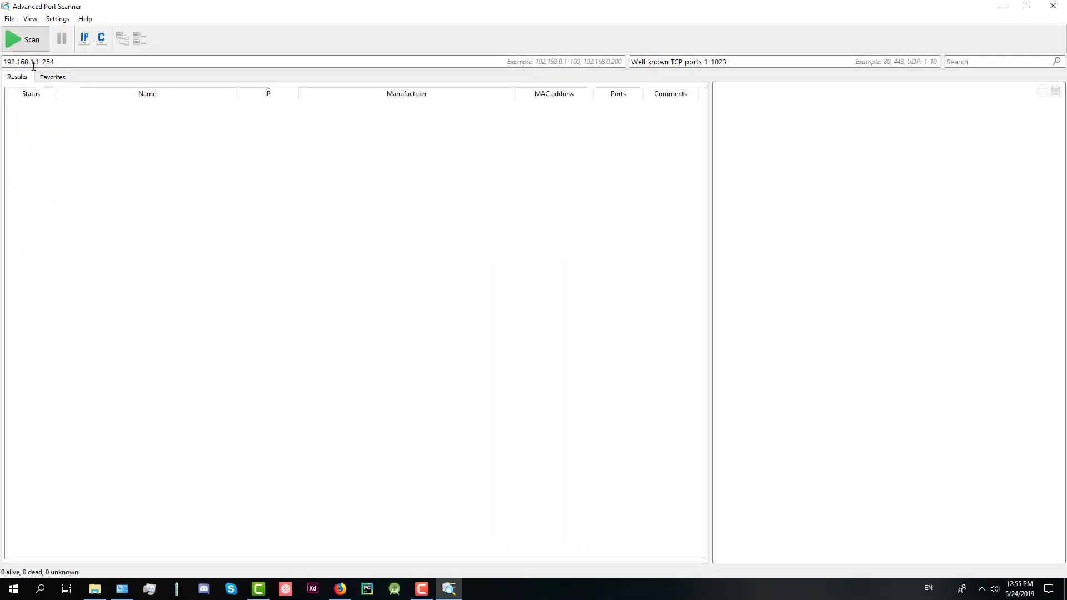
{"action": "left_click", "coordinate": [11, 19]}
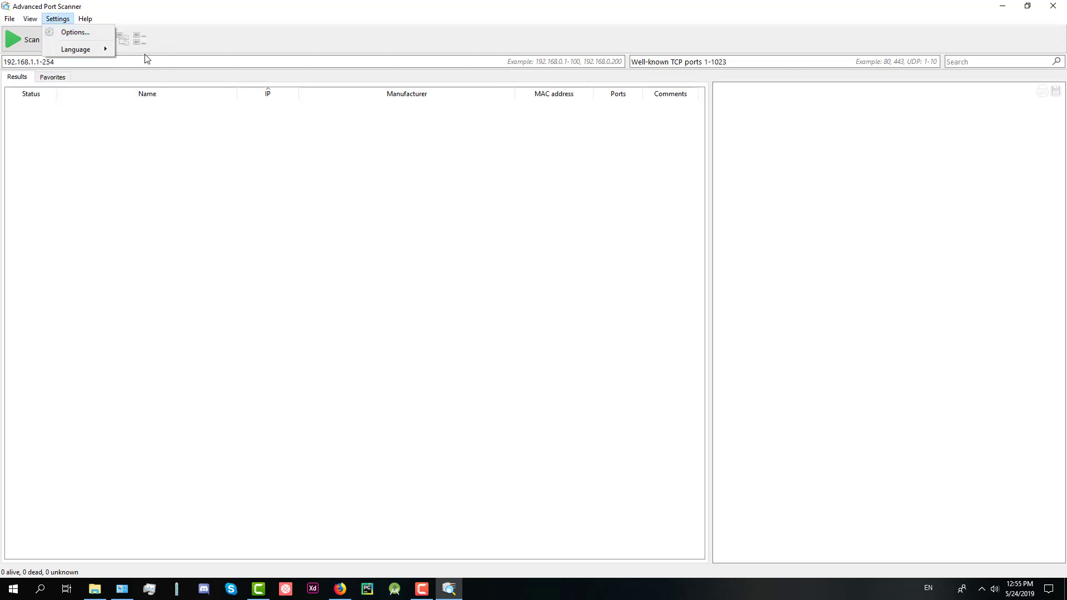
{"action": "left_click", "coordinate": [148, 62]}
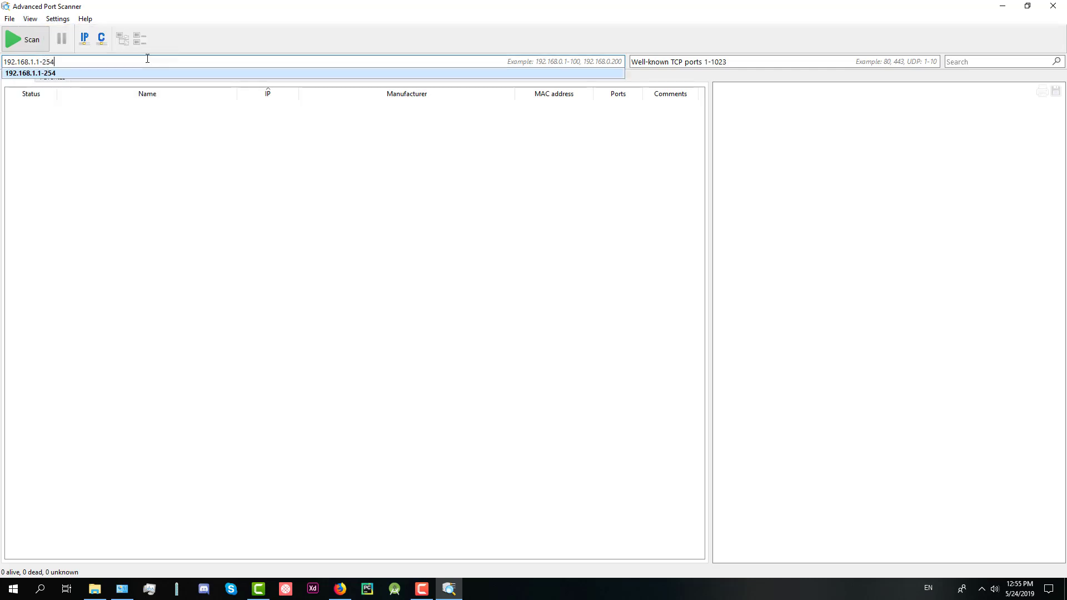
{"action": "left_click", "coordinate": [48, 143]}
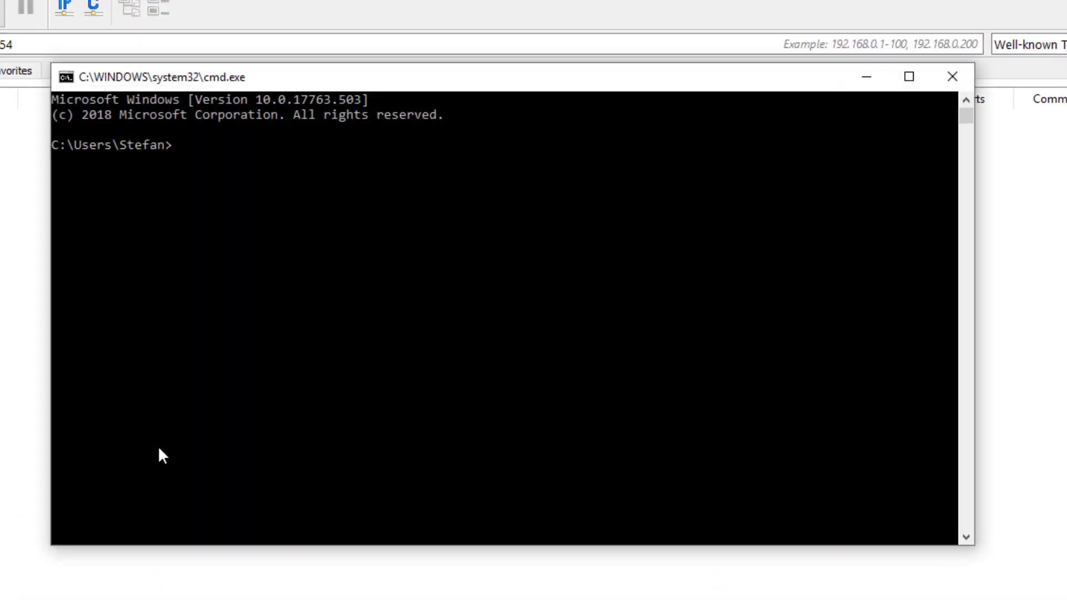
{"action": "type", "text": "ipconfig"}
Step: Run ipconfig and highlight the gateway address 192.168.1.1 in the output
{"action": "key", "text": "BackSpace"}
{"action": "key", "text": "BackSpace"}
{"action": "key", "text": "Return"}
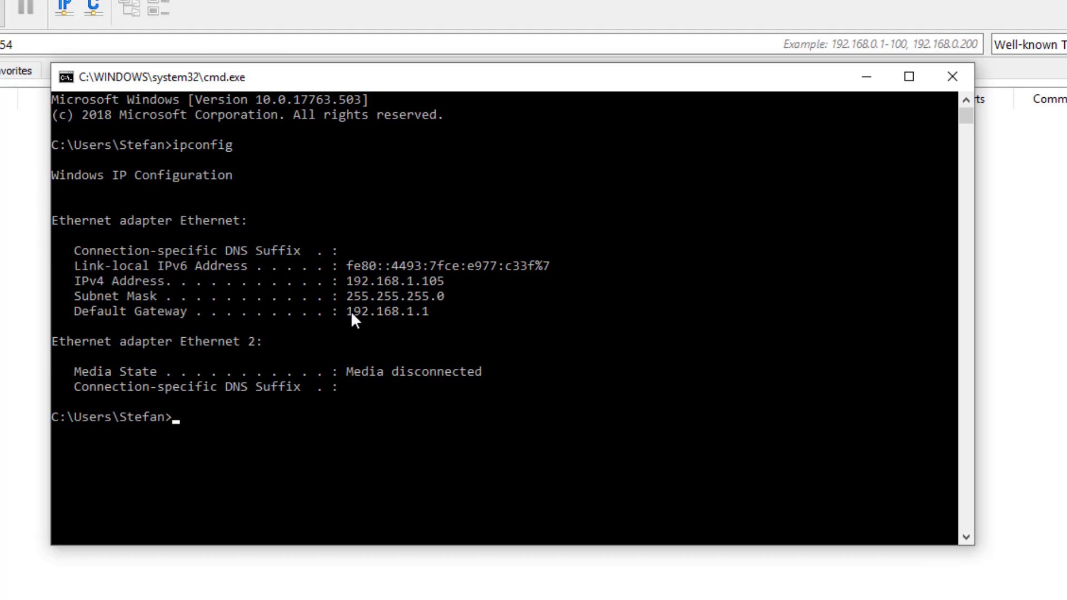
{"action": "left_click_drag", "start_coordinate": [348, 311], "coordinate": [408, 312]}
{"action": "left_click", "coordinate": [402, 325]}
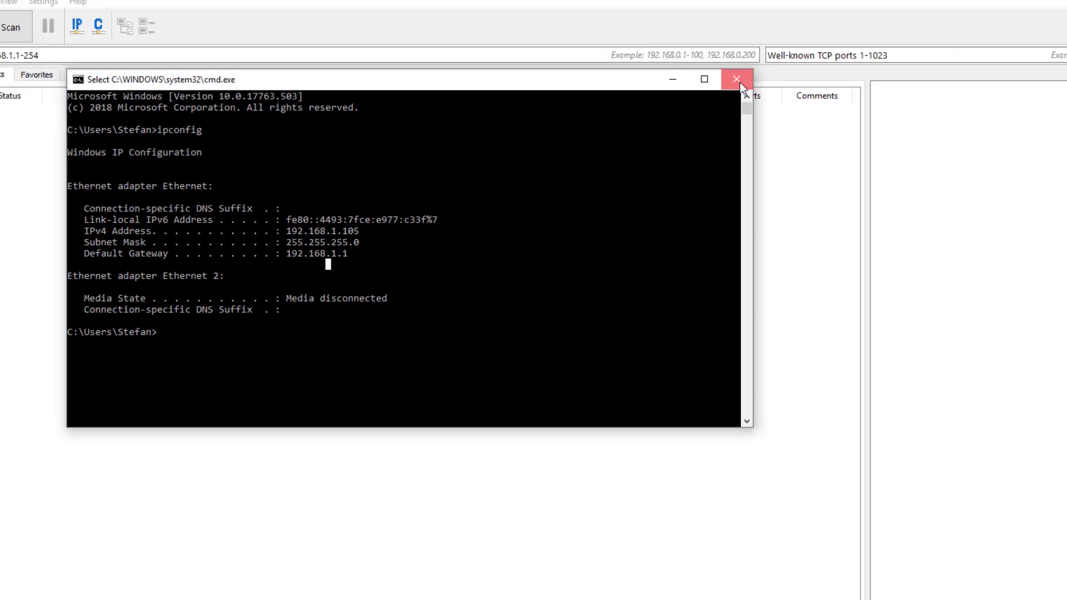
Step: Close cmd and confirm the scan range 192.168.1.1-254 in the IP range field
{"action": "left_click", "coordinate": [739, 78]}
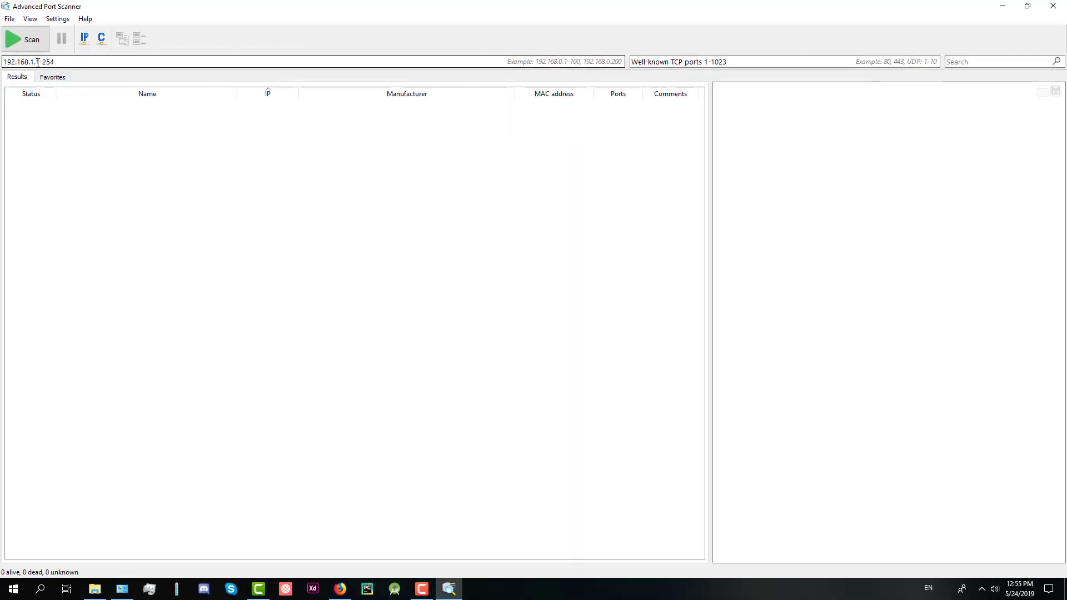
{"action": "left_click", "coordinate": [38, 62]}
{"action": "left_click", "coordinate": [39, 61]}
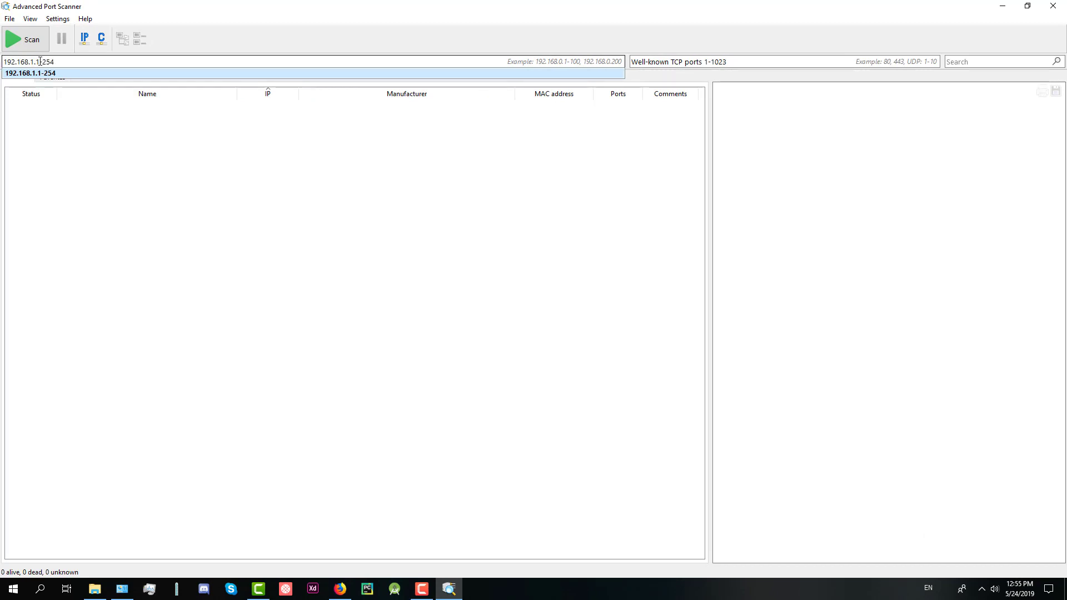
{"action": "left_click_drag", "start_coordinate": [41, 62], "coordinate": [56, 63]}
{"action": "left_click", "coordinate": [60, 62]}
{"action": "key", "text": "Escape"}
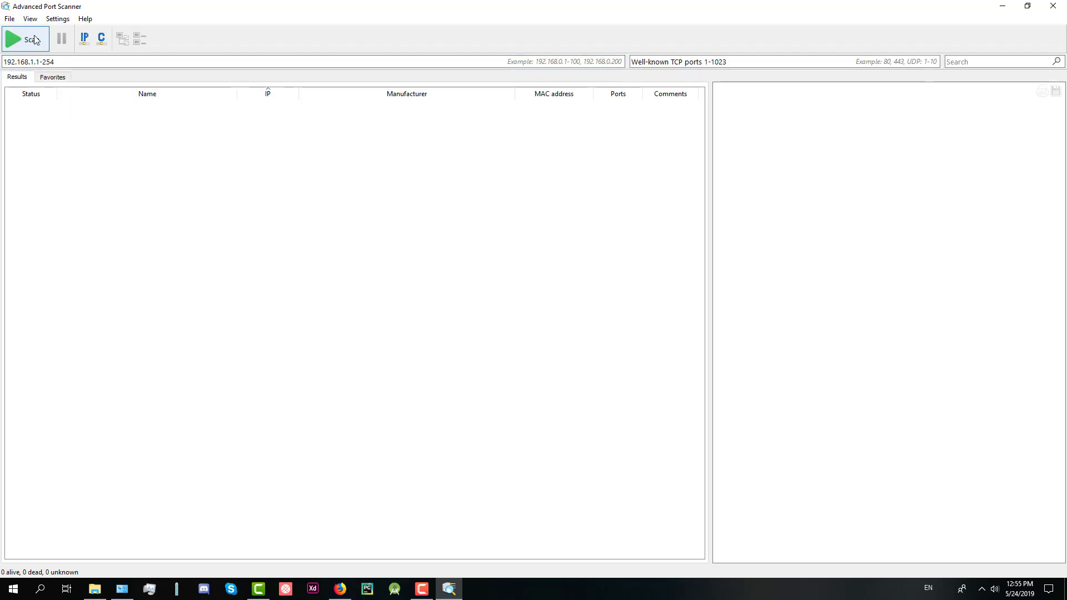
Step: Scan 192.168.1.1-254 and inspect the detail panes of hosts 192.168.1.1 and 192.168.1.107
{"action": "left_click", "coordinate": [37, 44]}
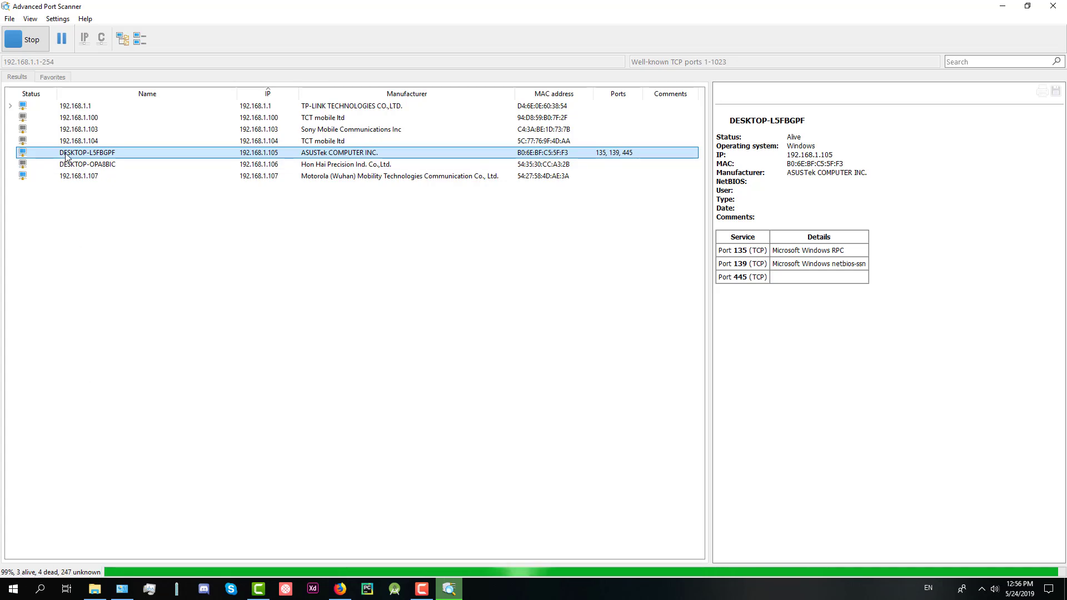
{"action": "left_click", "coordinate": [81, 111]}
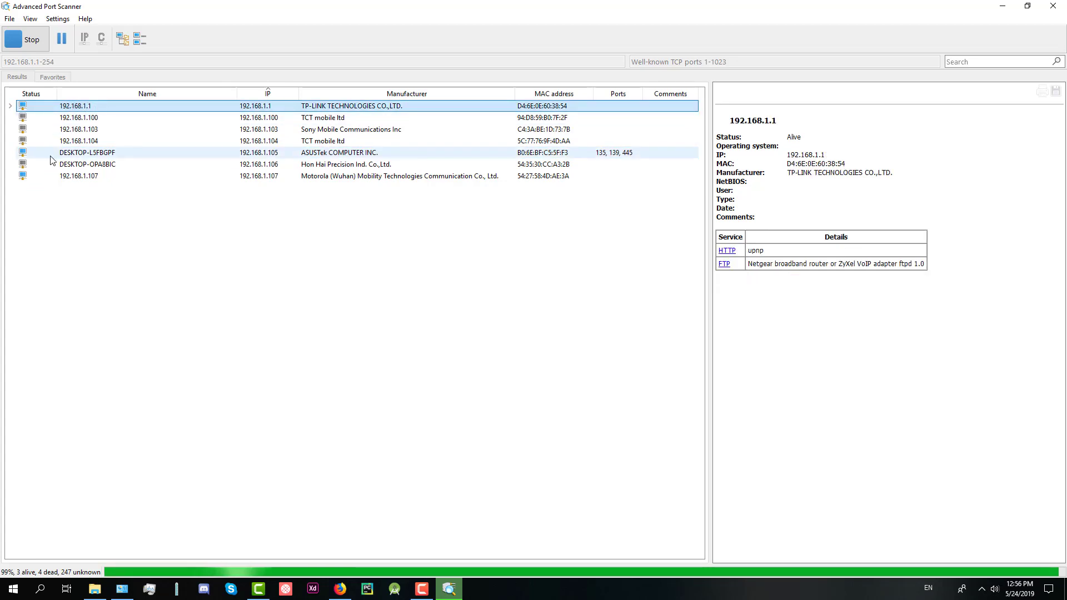
{"action": "left_click", "coordinate": [79, 156]}
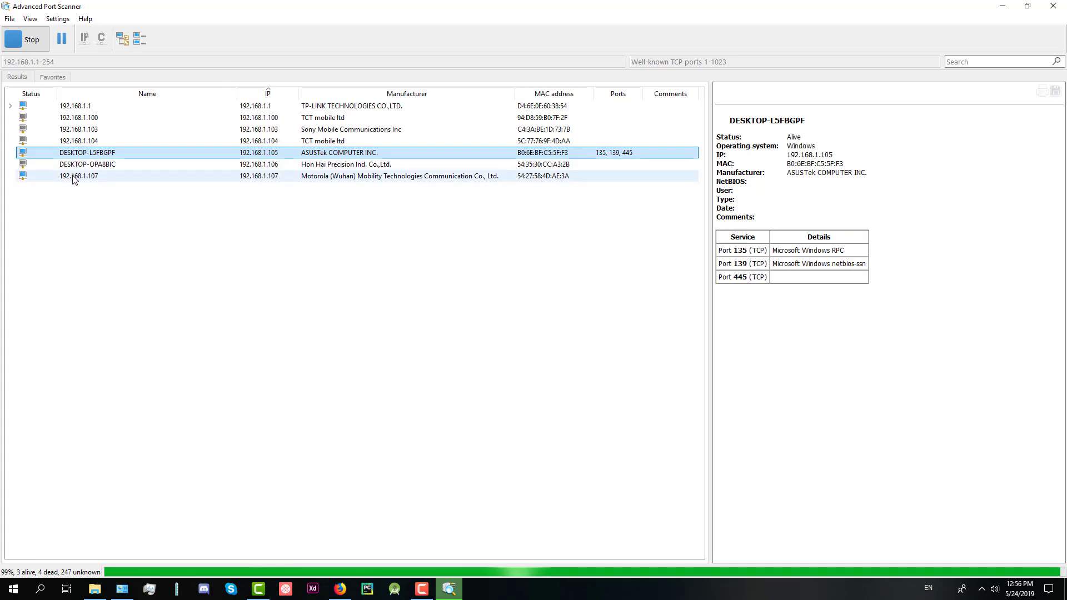
{"action": "left_click", "coordinate": [73, 178]}
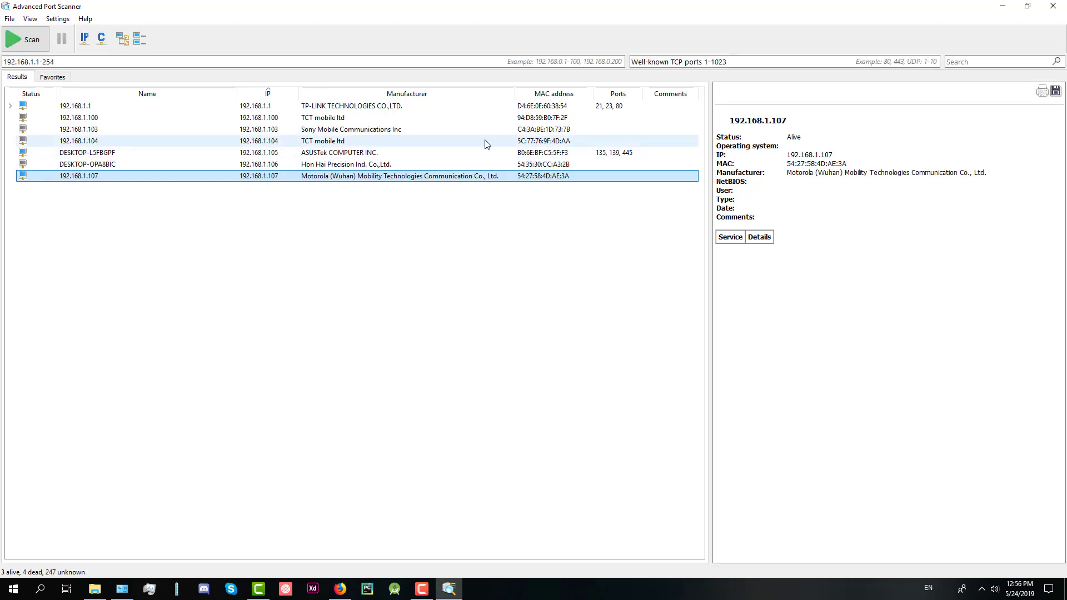
Step: Review the services on 192.168.1.1 (ports 21, 23, 80) and the ports of DESKTOP-L5FBGPF
{"action": "left_click", "coordinate": [460, 107]}
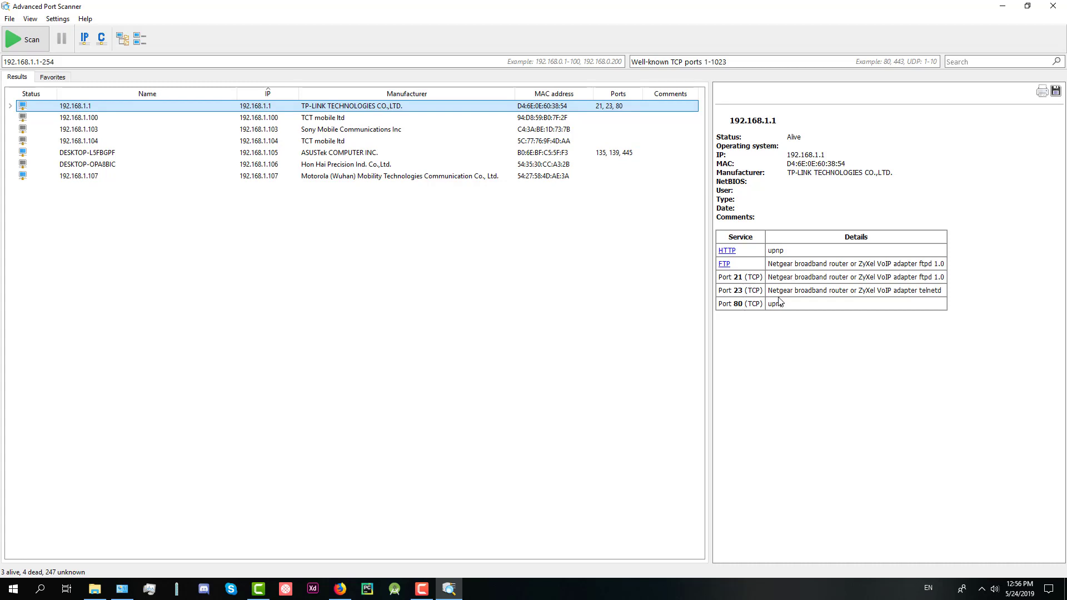
{"action": "left_click", "coordinate": [350, 159]}
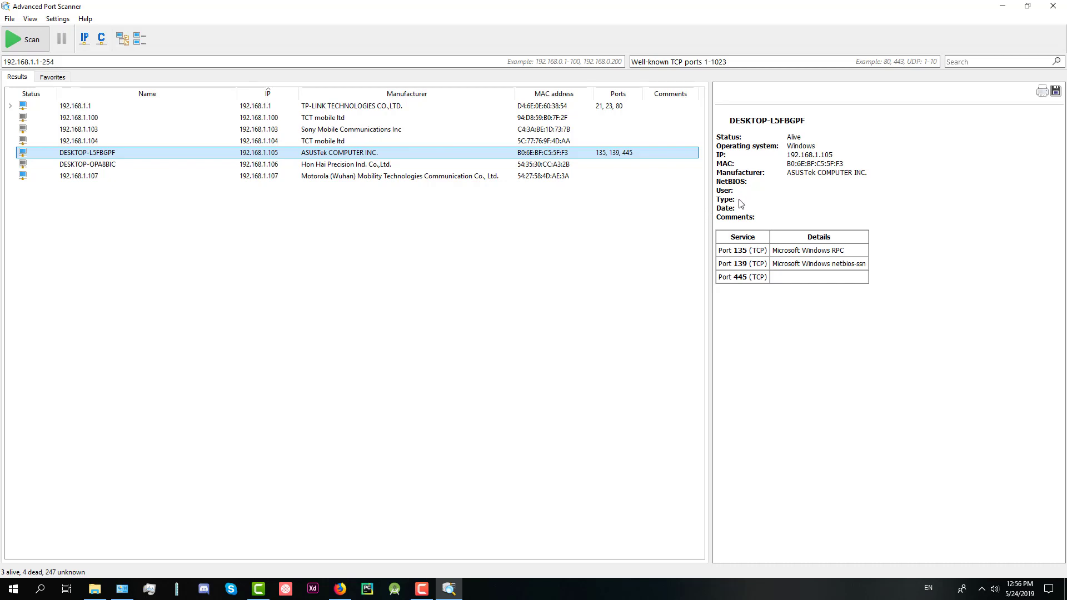
{"action": "right_click", "coordinate": [375, 106]}
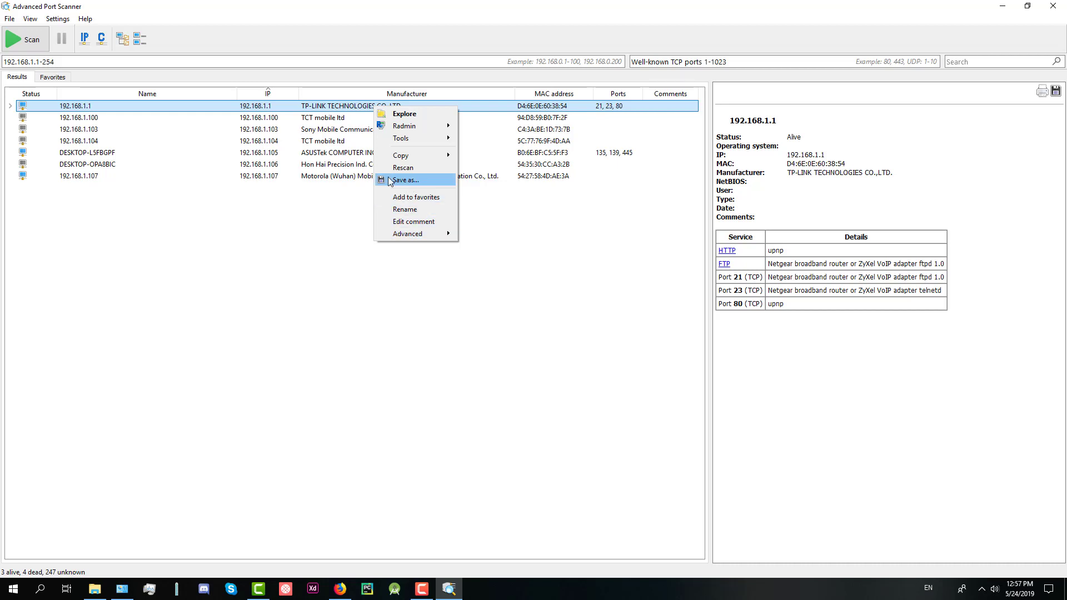
{"action": "mouse_move", "coordinate": [401, 156]}
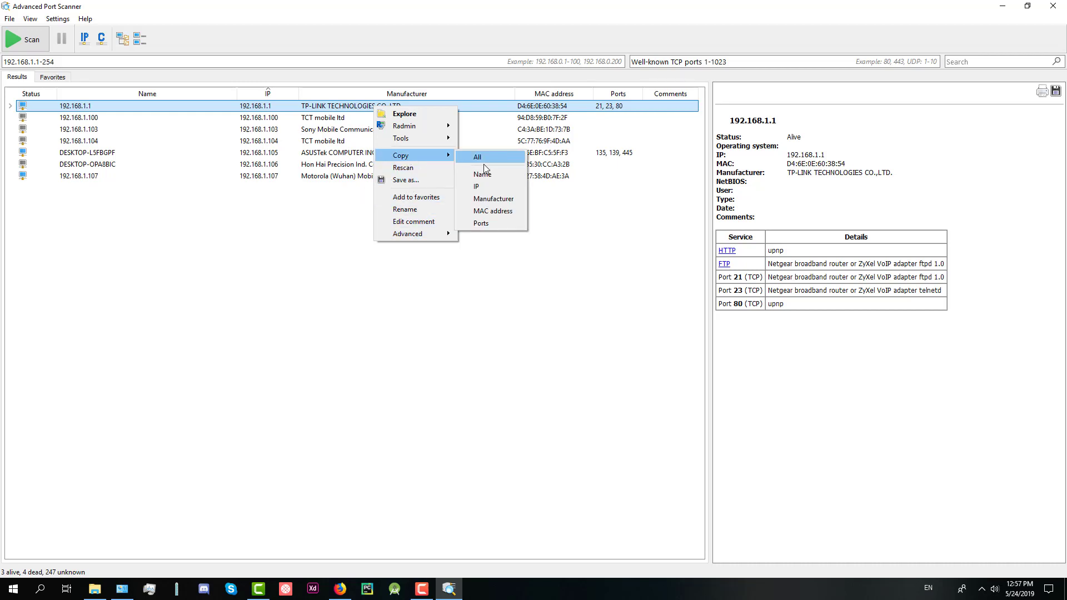
{"action": "left_click", "coordinate": [329, 234]}
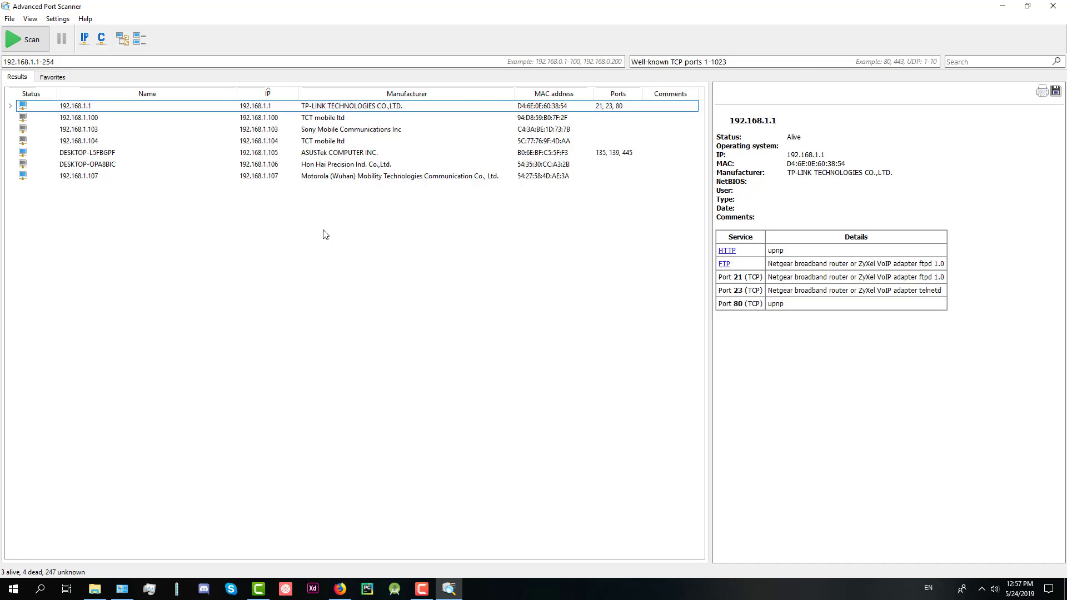